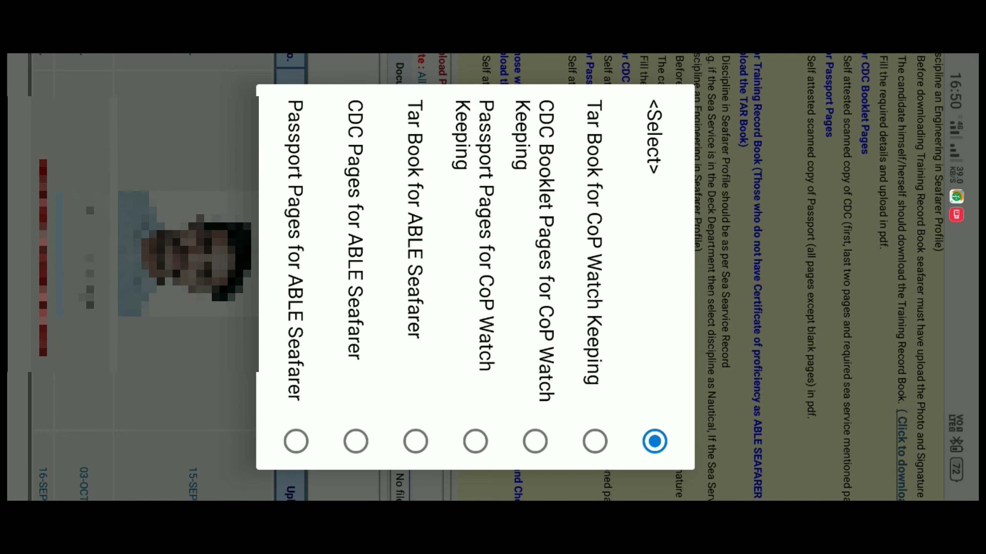
Dismiss the document type choices without selecting one, before checking the DC and CoP records.
{"action": "key", "text": "Escape"}
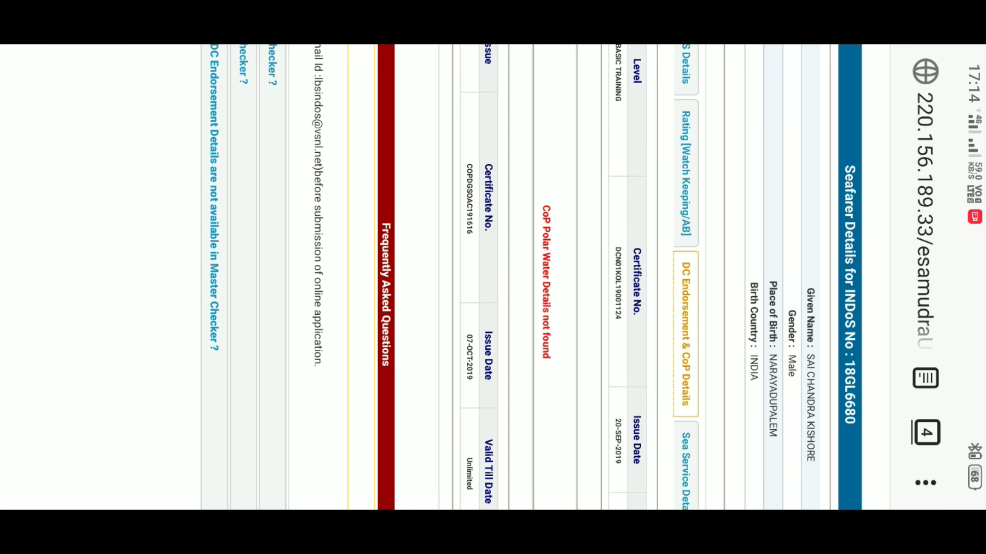
{"action": "scroll", "coordinate": [493, 277], "scroll_direction": "up", "scroll_amount": 4}
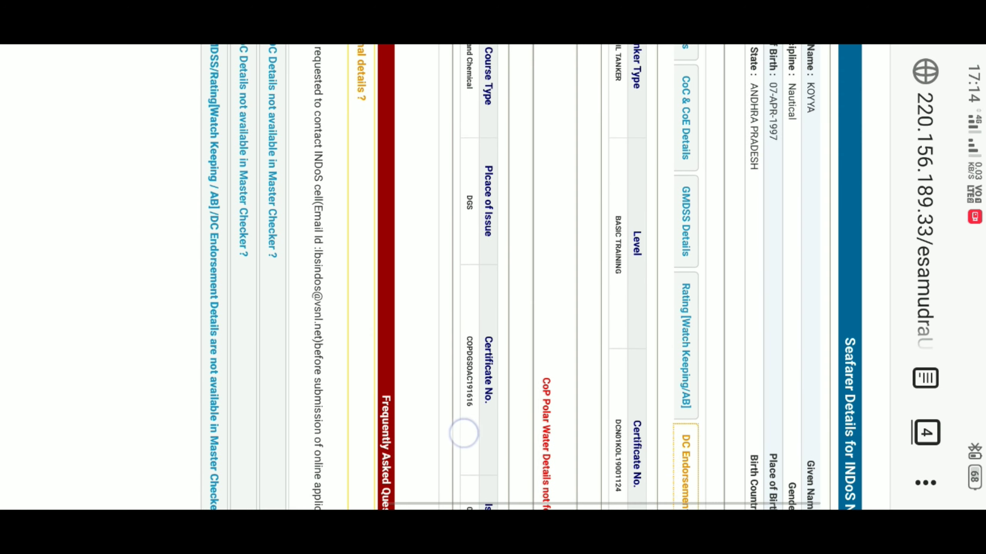
{"action": "scroll", "coordinate": [446, 385], "scroll_direction": "down", "scroll_amount": 5}
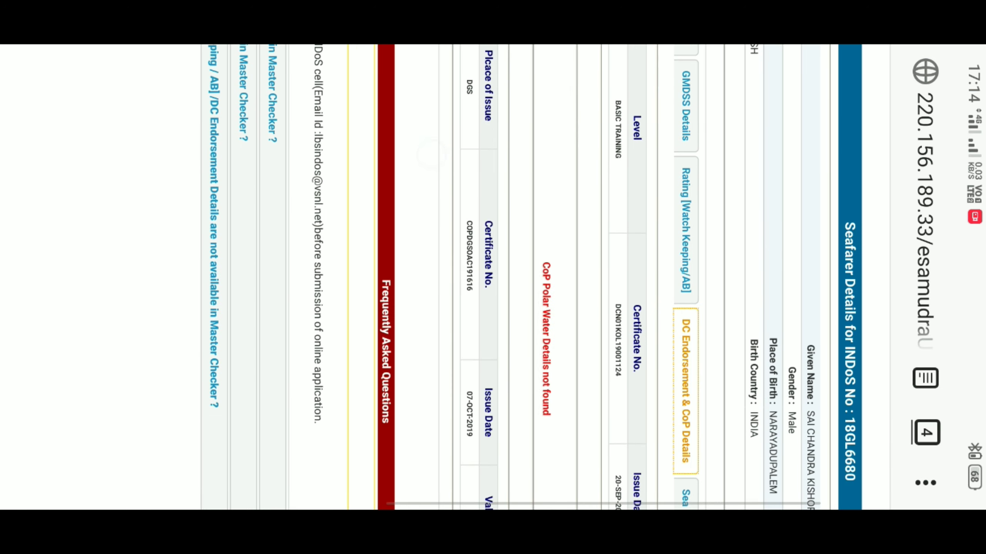
{"action": "scroll", "coordinate": [493, 278], "scroll_direction": "down", "scroll_amount": 4}
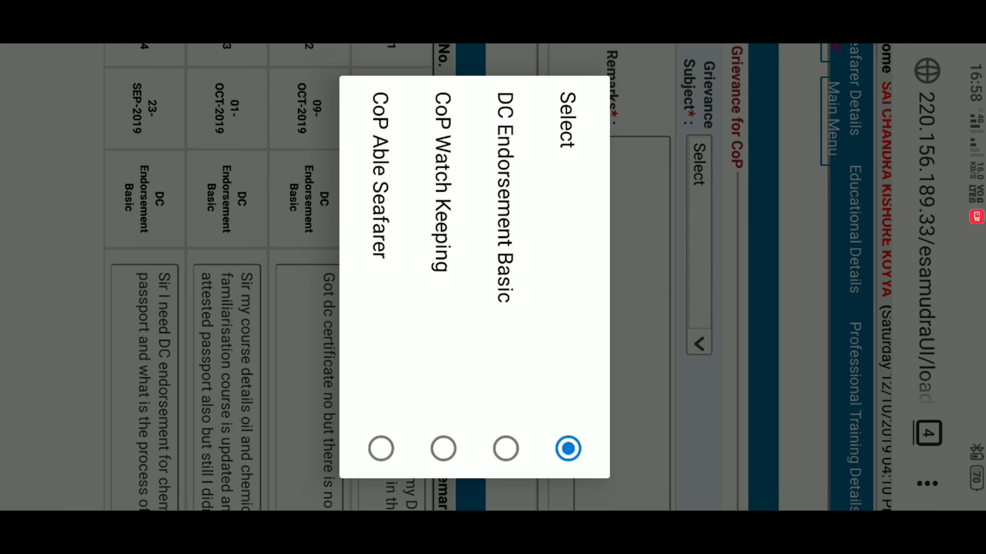
Set the grievance subject to DC Endorsement Basic and move into the Remarks box.
{"action": "left_click", "coordinate": [503, 285]}
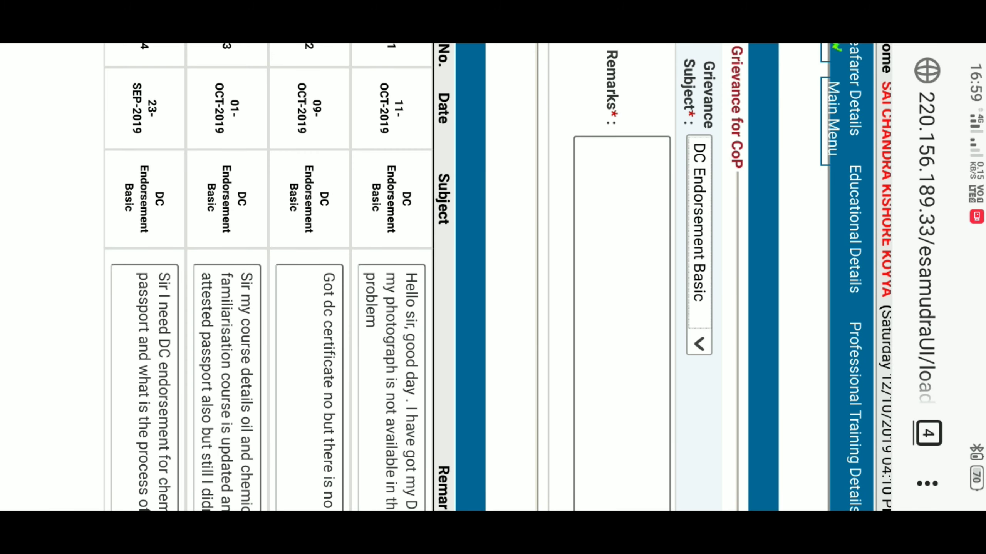
{"action": "left_click", "coordinate": [613, 183]}
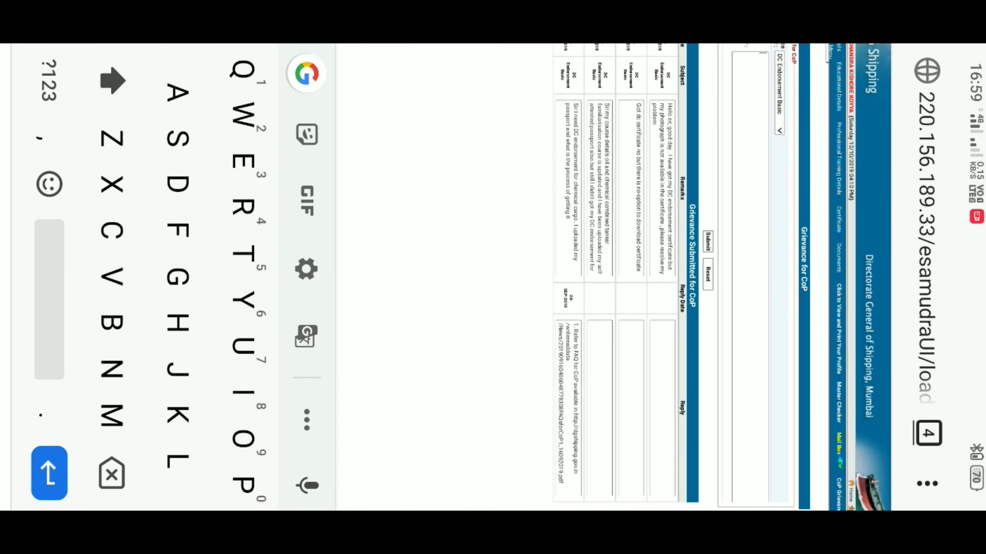
{"action": "scroll", "coordinate": [601, 231], "scroll_direction": "up", "scroll_amount": 5}
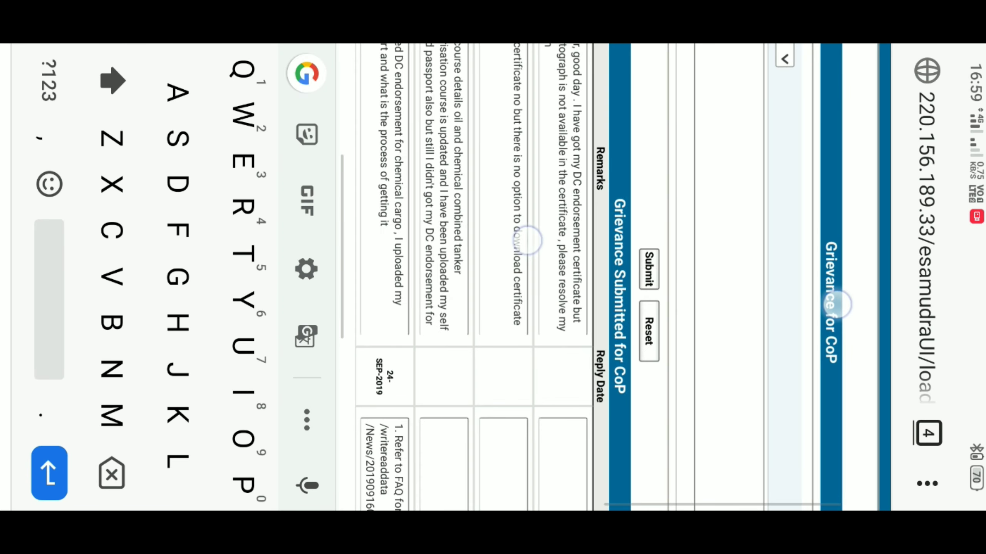
{"action": "scroll", "coordinate": [528, 240], "scroll_direction": "down", "scroll_amount": 5}
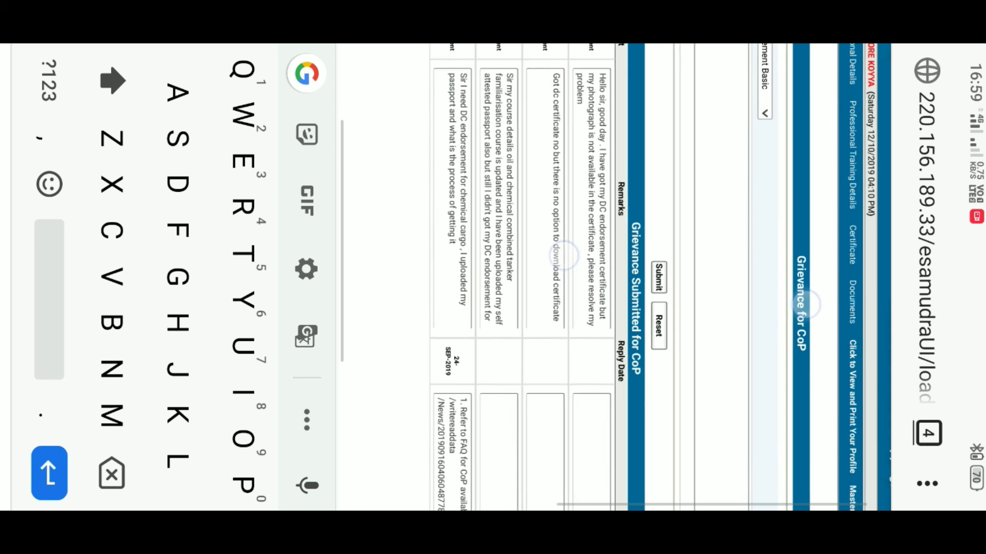